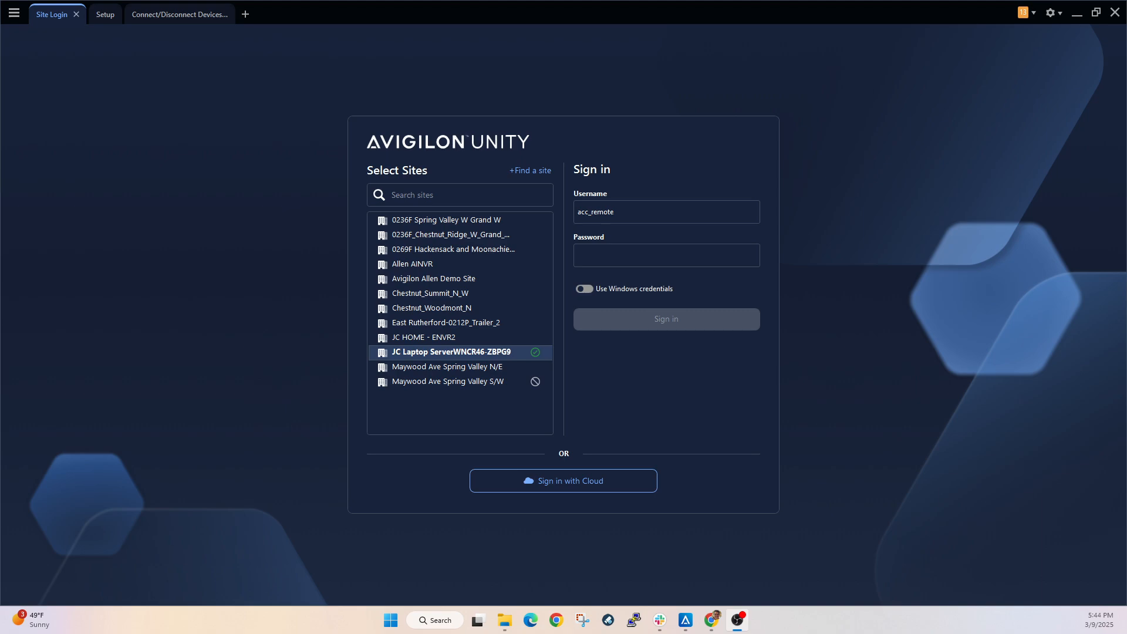
# - Open the camera templates manager from the setup of the JC Laptop Server site
pyautogui.click(13, 19)
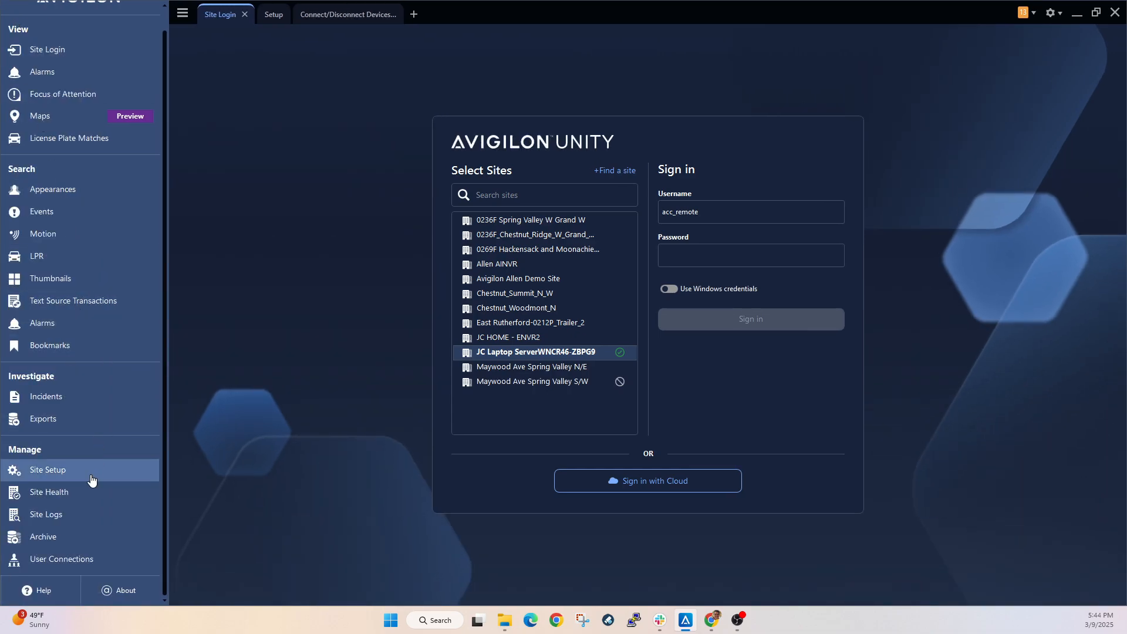
pyautogui.click(91, 478)
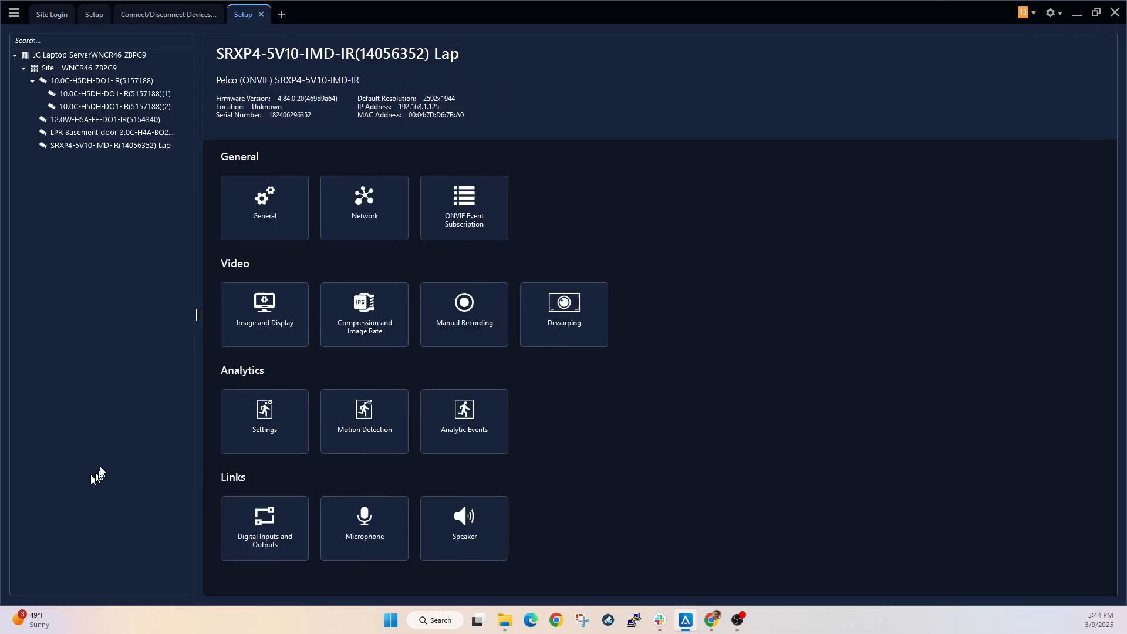
pyautogui.click(132, 58)
pyautogui.click(566, 320)
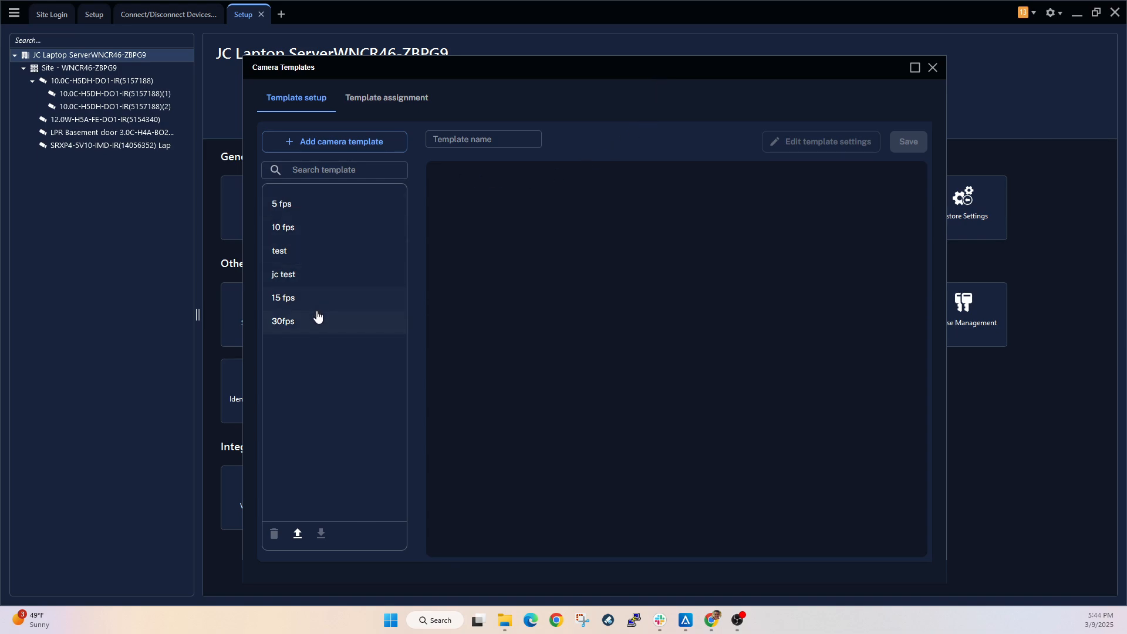
# - Select the 5 fps template and examine the imaging settings that can be included in it
pyautogui.click(322, 205)
pyautogui.click(813, 141)
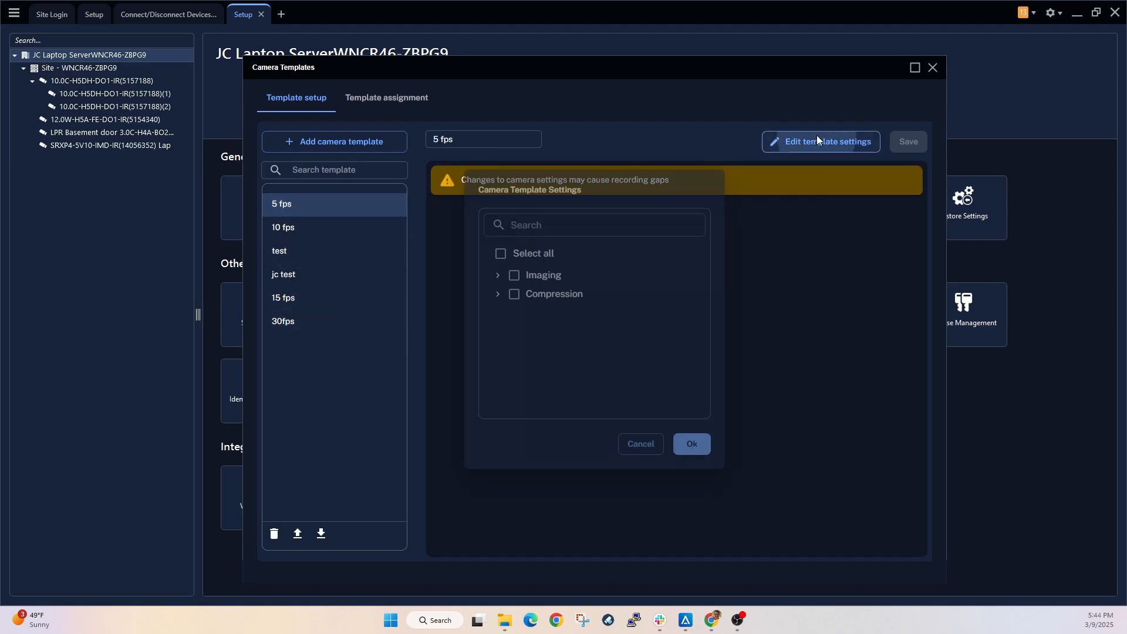
pyautogui.click(498, 275)
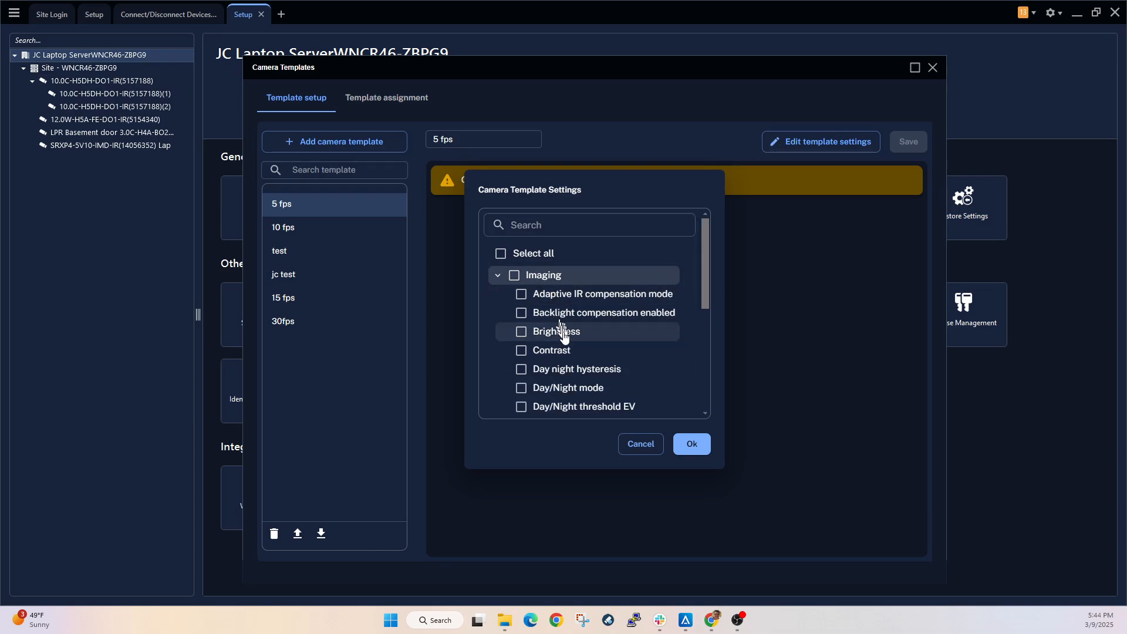
pyautogui.moveTo(709, 271)
pyautogui.mouseDown()
pyautogui.moveTo(700, 368)
pyautogui.moveTo(706, 267)
pyautogui.mouseUp()
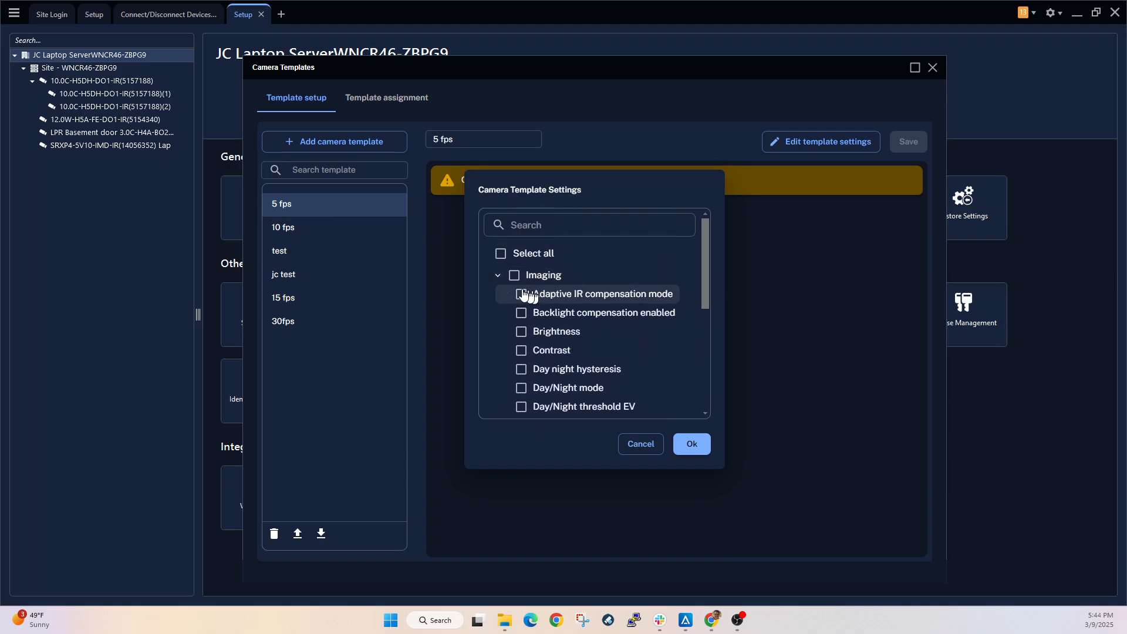
pyautogui.click(498, 275)
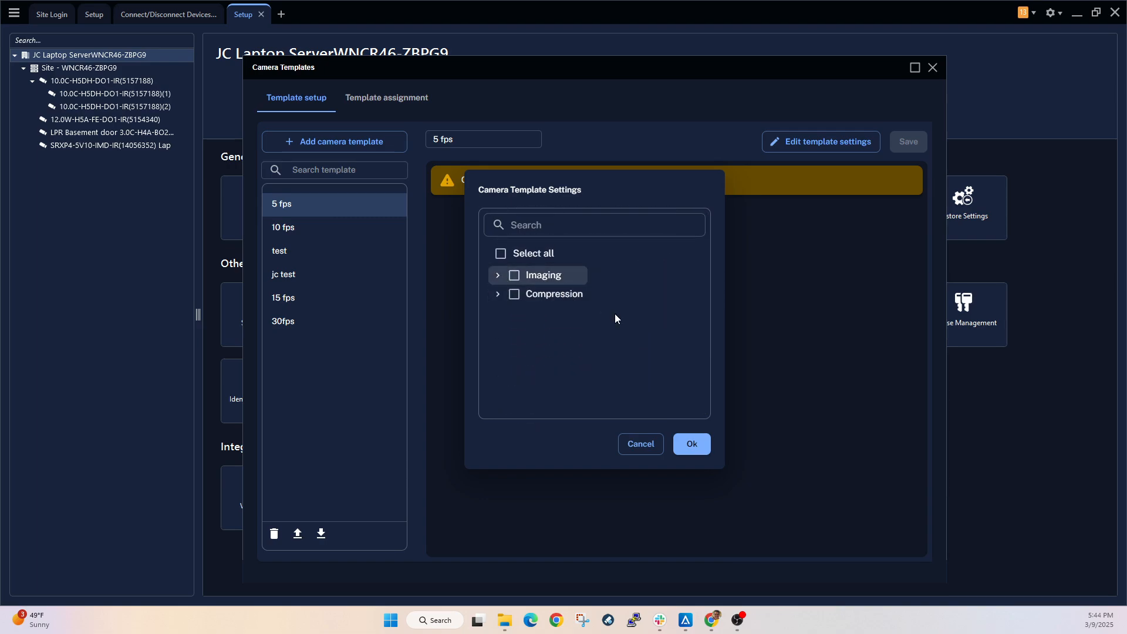
# - Examine the 5 fps template's compression options and its primary quality, framerate and keyframe interval values
pyautogui.click(497, 294)
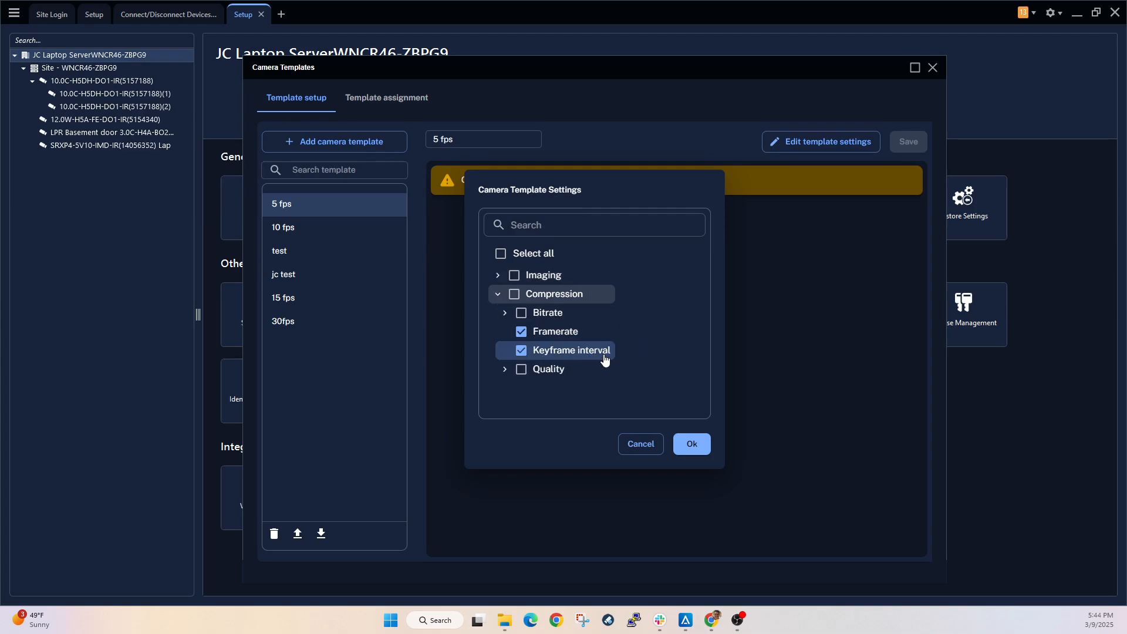
pyautogui.click(503, 370)
pyautogui.click(595, 392)
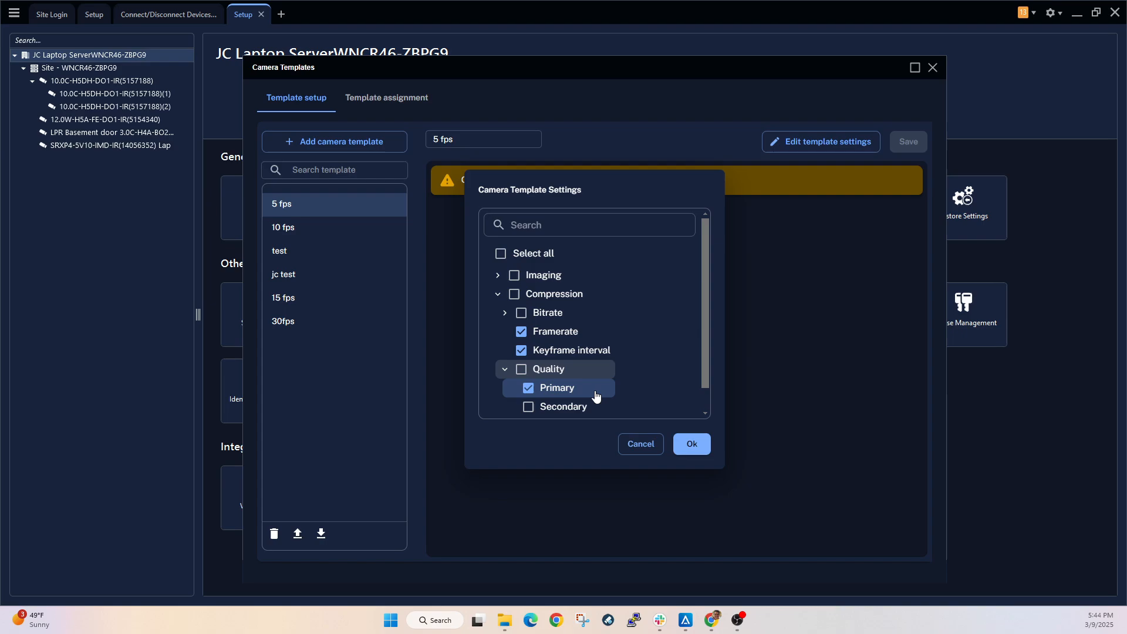
pyautogui.click(693, 447)
pyautogui.click(615, 262)
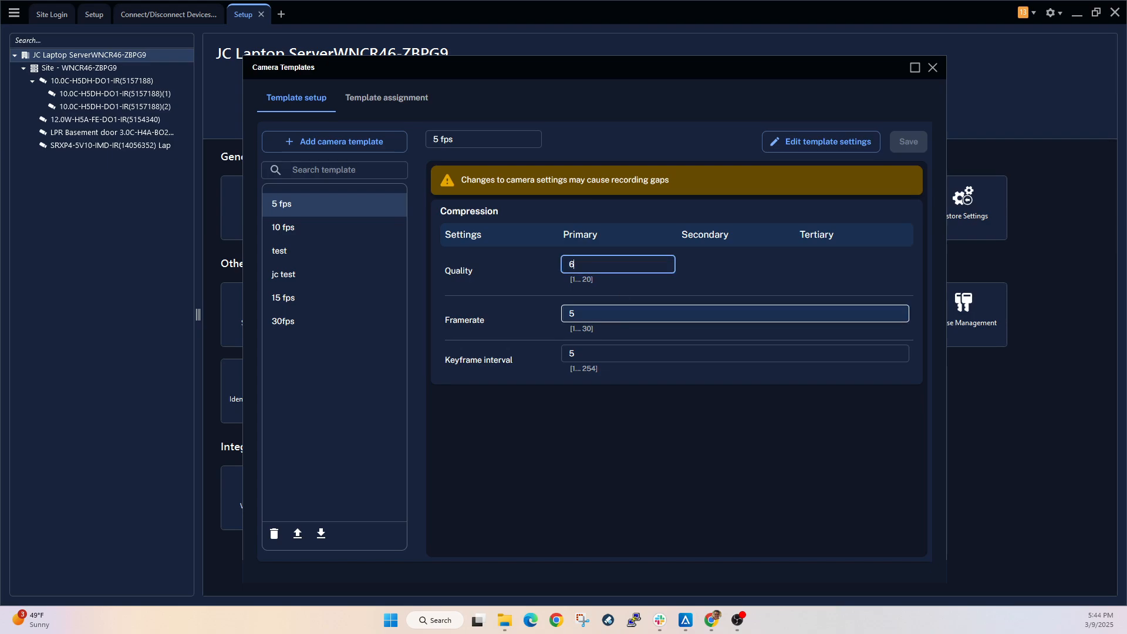
pyautogui.click(627, 351)
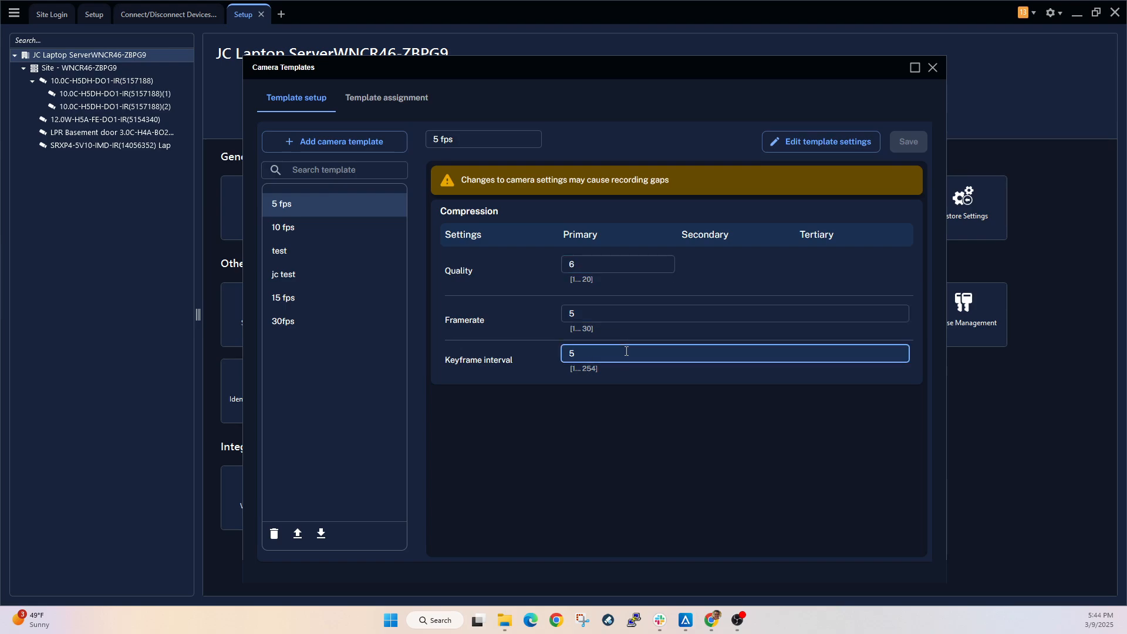
# - Assign the 5 fps template to the 12.0W-H5A-FE-DO1-IR camera and check its sync status details
pyautogui.click(380, 103)
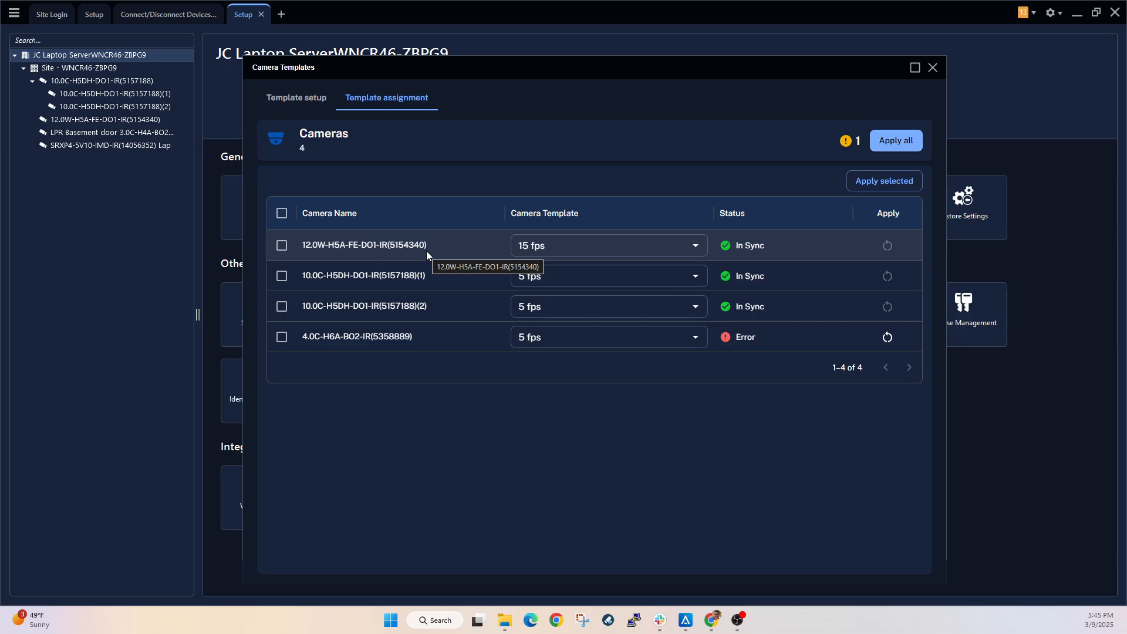
pyautogui.click(698, 253)
pyautogui.click(640, 300)
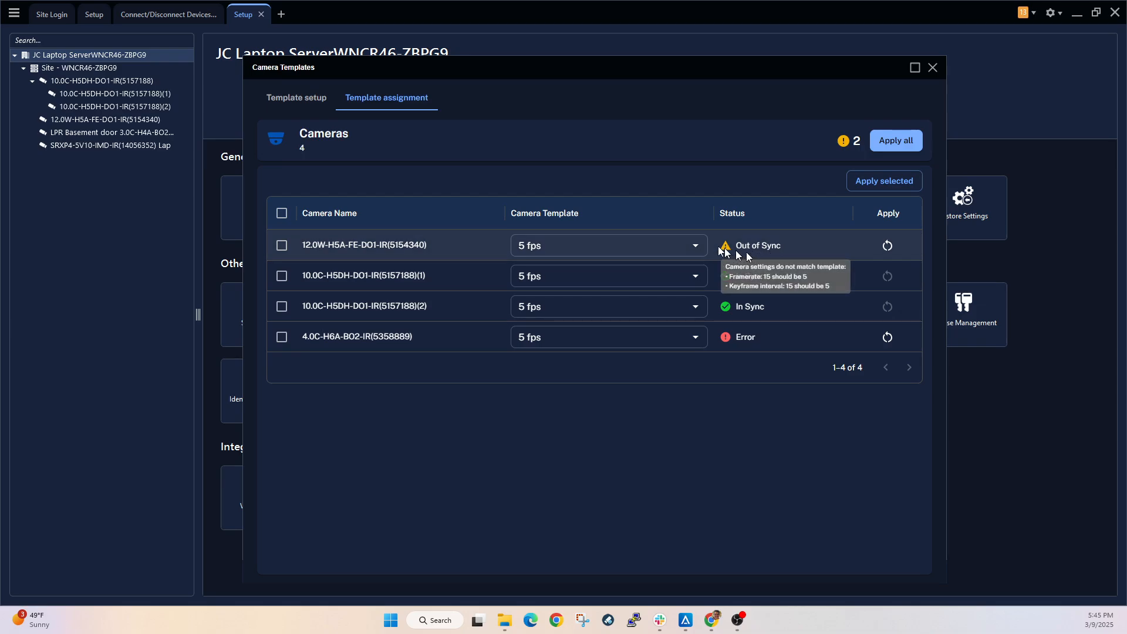
pyautogui.moveTo(774, 241)
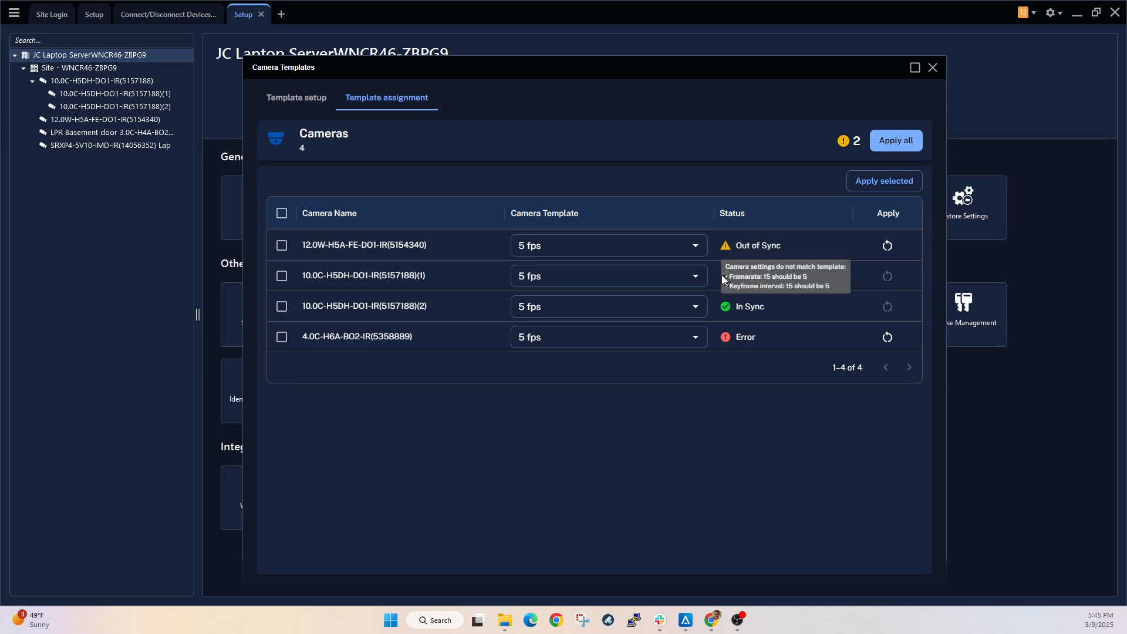
# - Assign the 15 fps template to both 10.0C-H5DH-DO1-IR camera entries
pyautogui.click(696, 277)
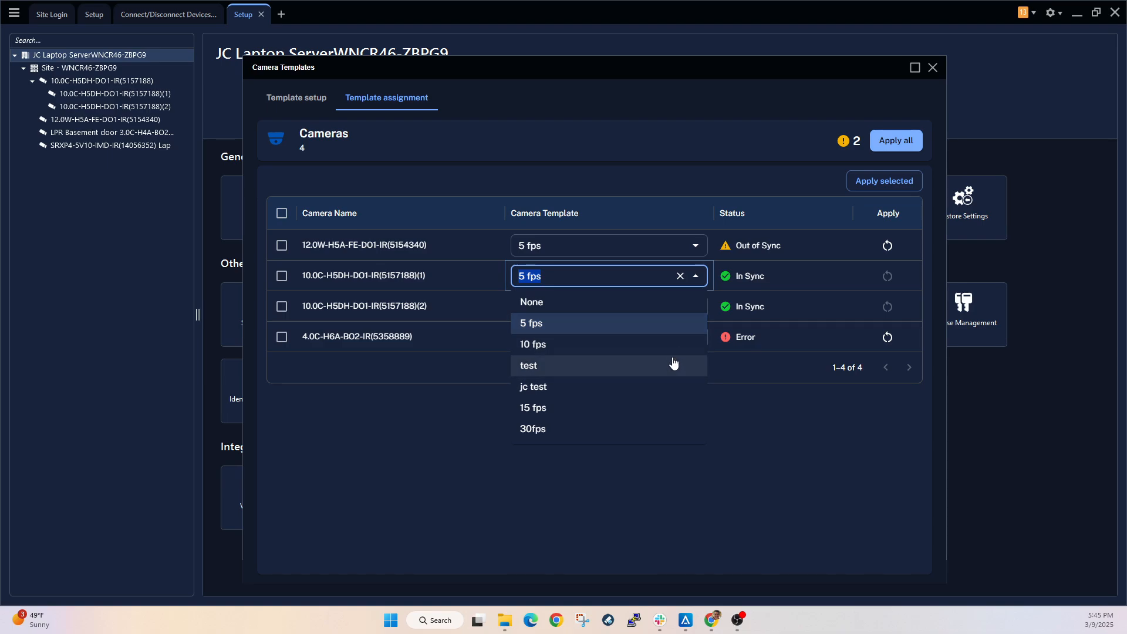
pyautogui.click(671, 407)
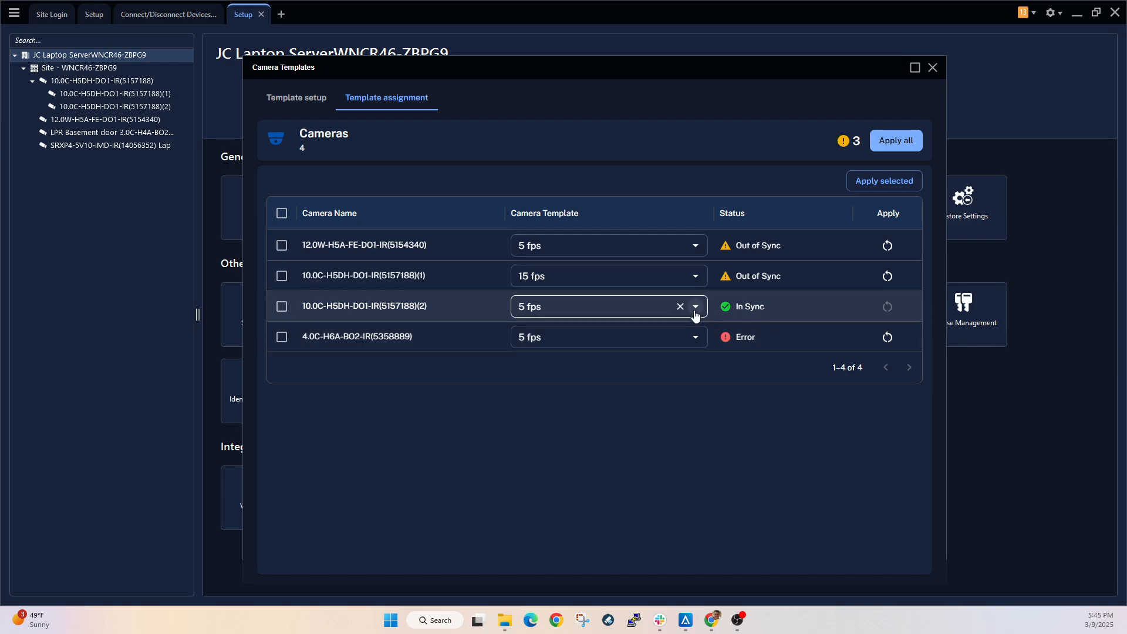
pyautogui.click(696, 306)
pyautogui.click(675, 439)
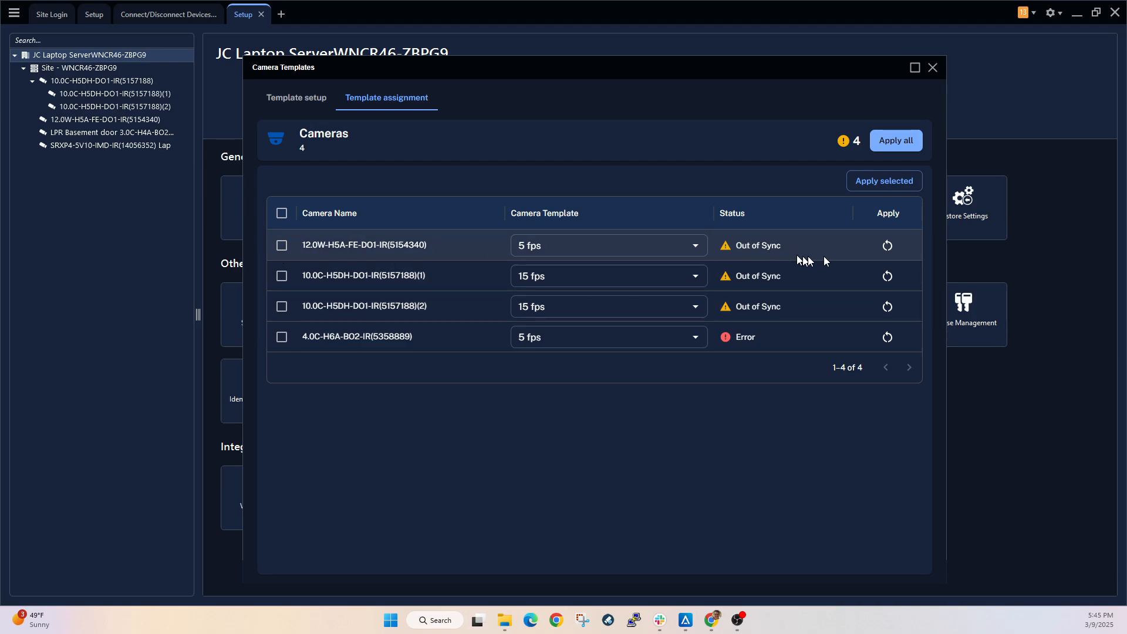
# - Apply the assigned 5 fps template to the 12.0W-H5A-FE-DO1-IR camera and confirm
pyautogui.click(887, 246)
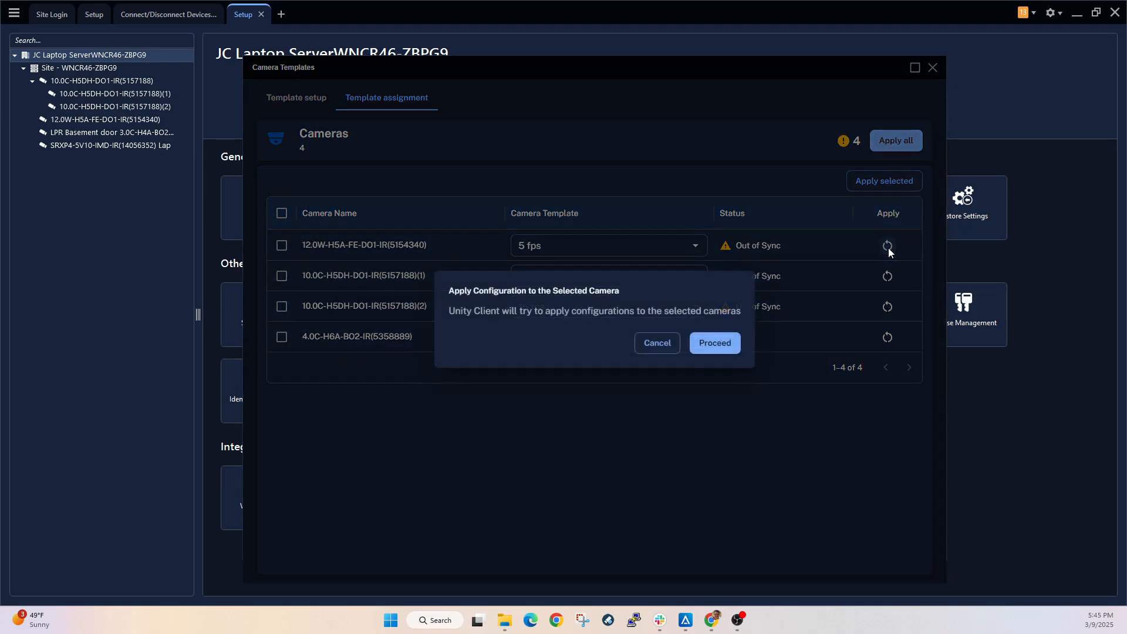
pyautogui.click(722, 347)
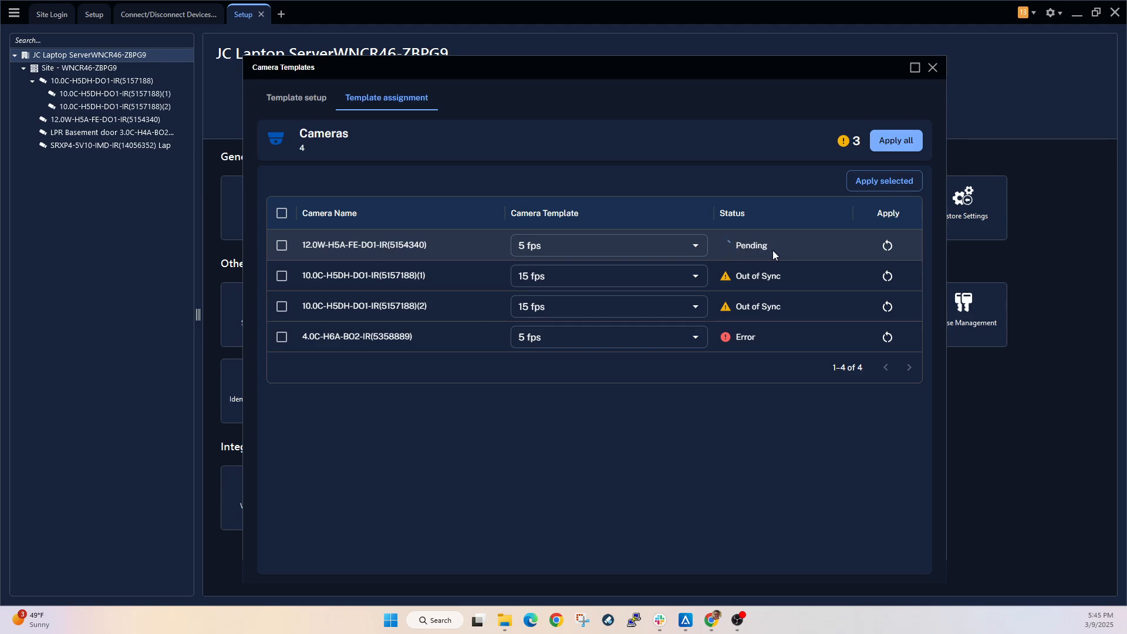
# - Select both 10.0C-H5DH-DO1-IR entries, apply their 15 fps templates, and reapply the template to the first entry
pyautogui.click(281, 276)
pyautogui.click(282, 307)
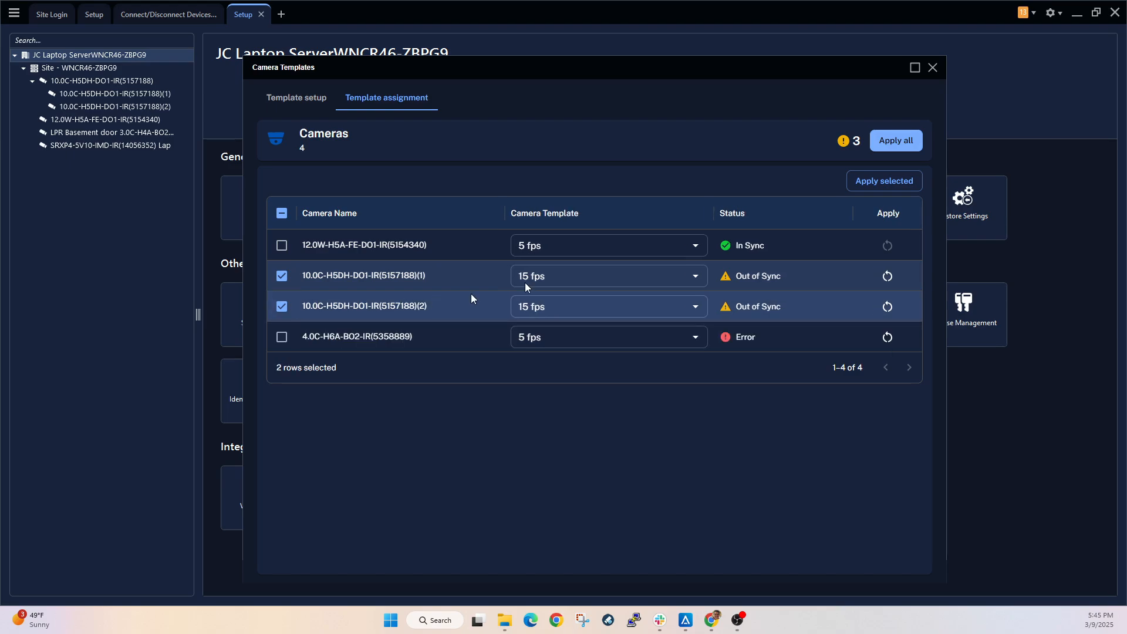
pyautogui.click(892, 143)
pyautogui.click(733, 340)
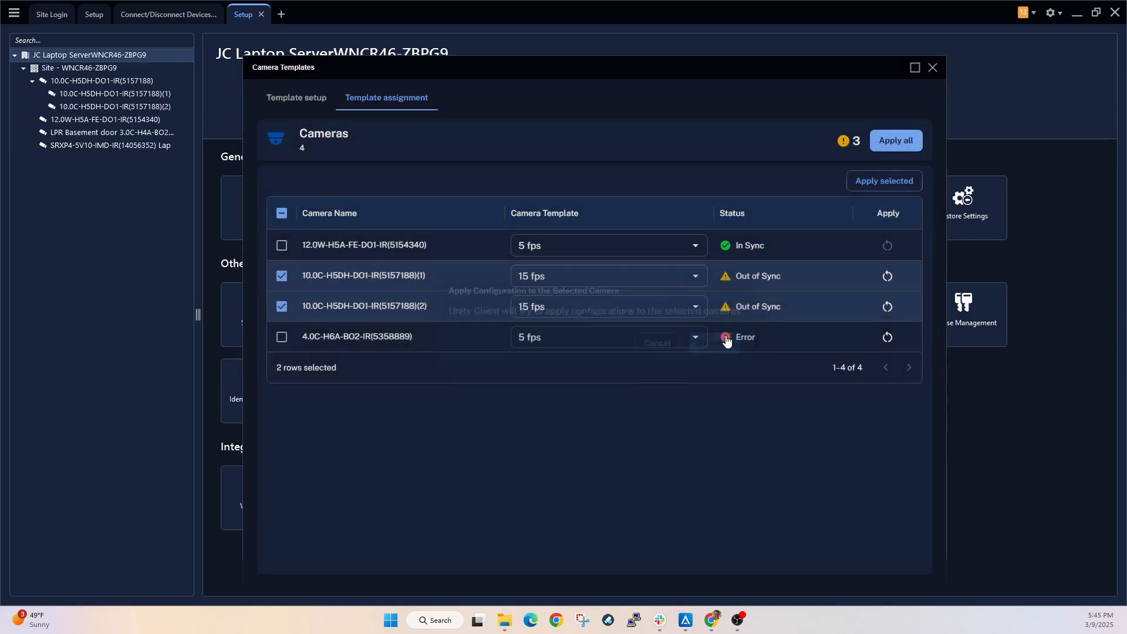
pyautogui.moveTo(752, 329)
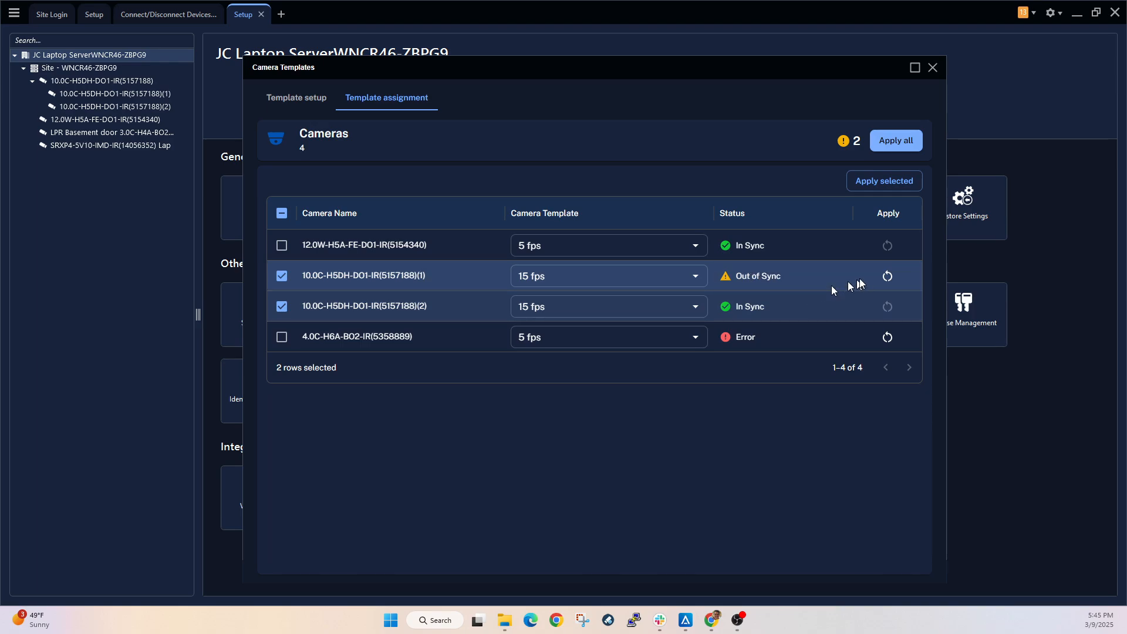
pyautogui.click(887, 275)
pyautogui.click(713, 343)
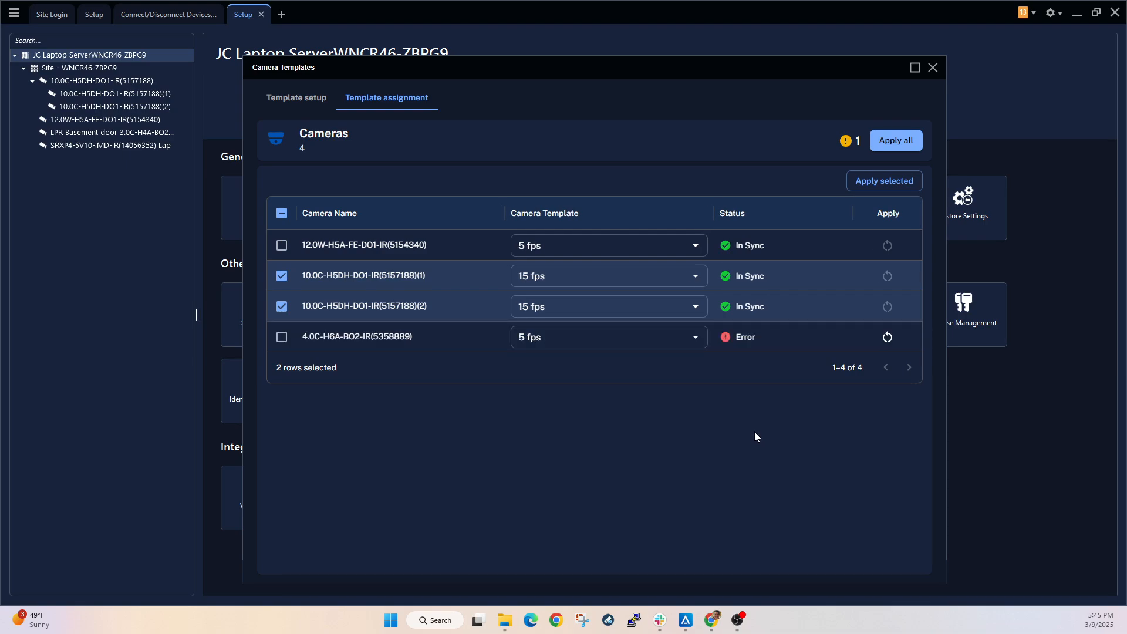
# - Add a new camera template and review its selectable settings without changing the selection
pyautogui.click(311, 103)
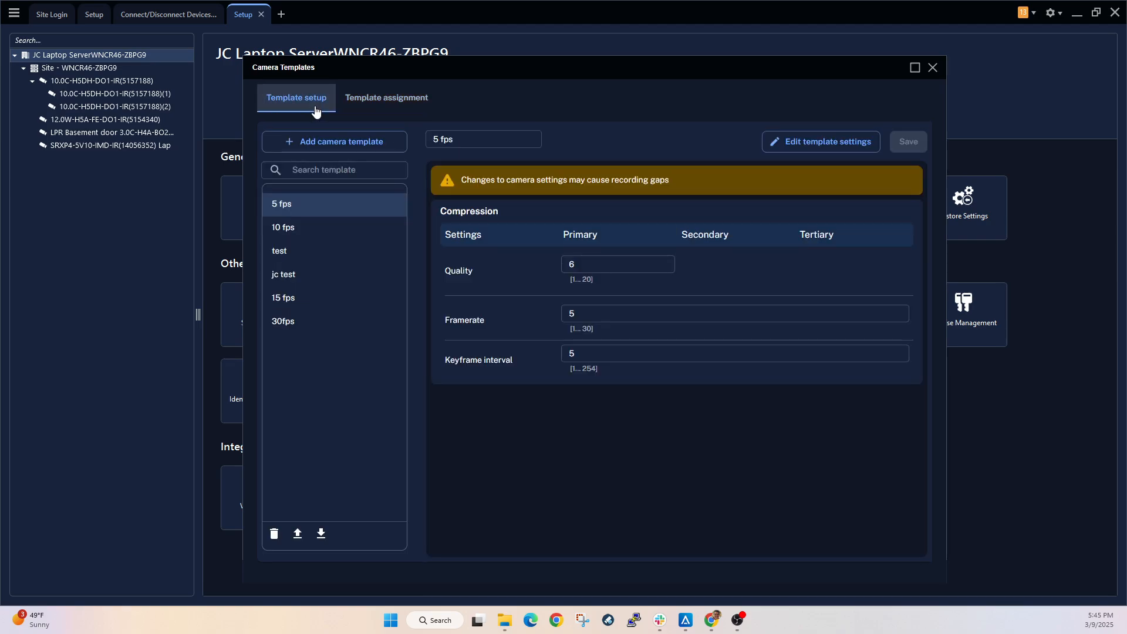
pyautogui.click(335, 144)
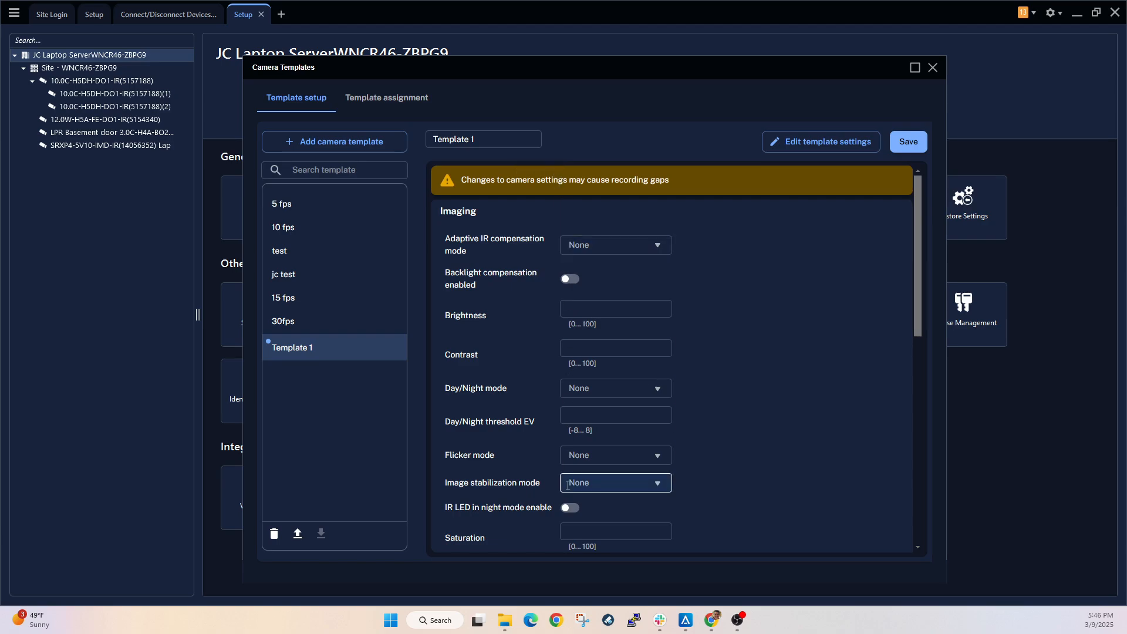
pyautogui.click(827, 143)
pyautogui.click(497, 276)
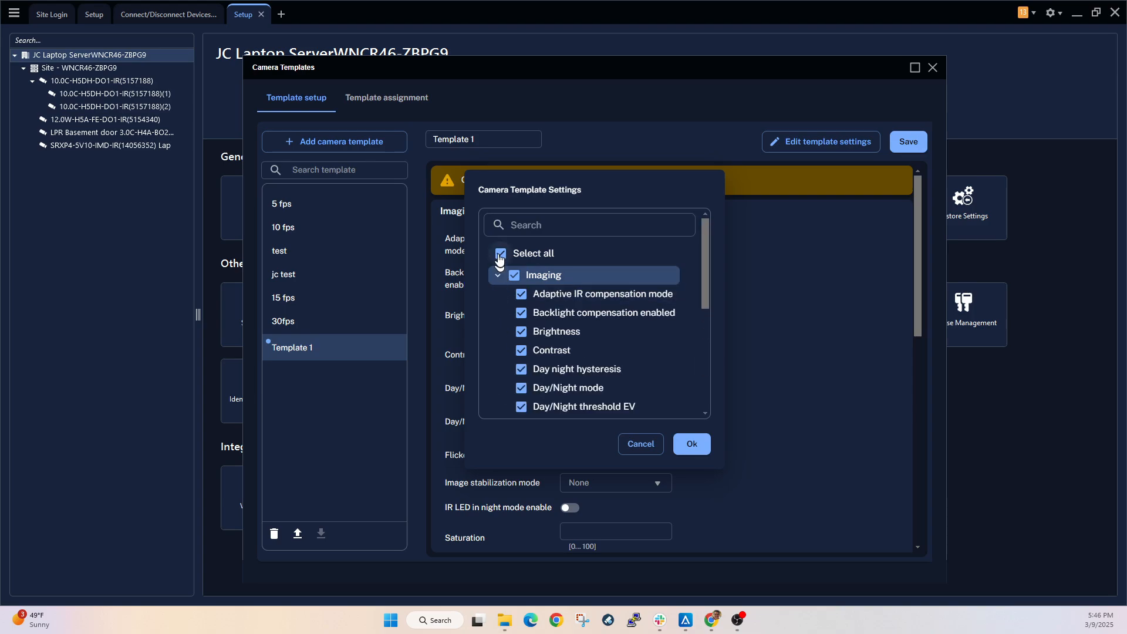
pyautogui.click(496, 275)
pyautogui.click(649, 444)
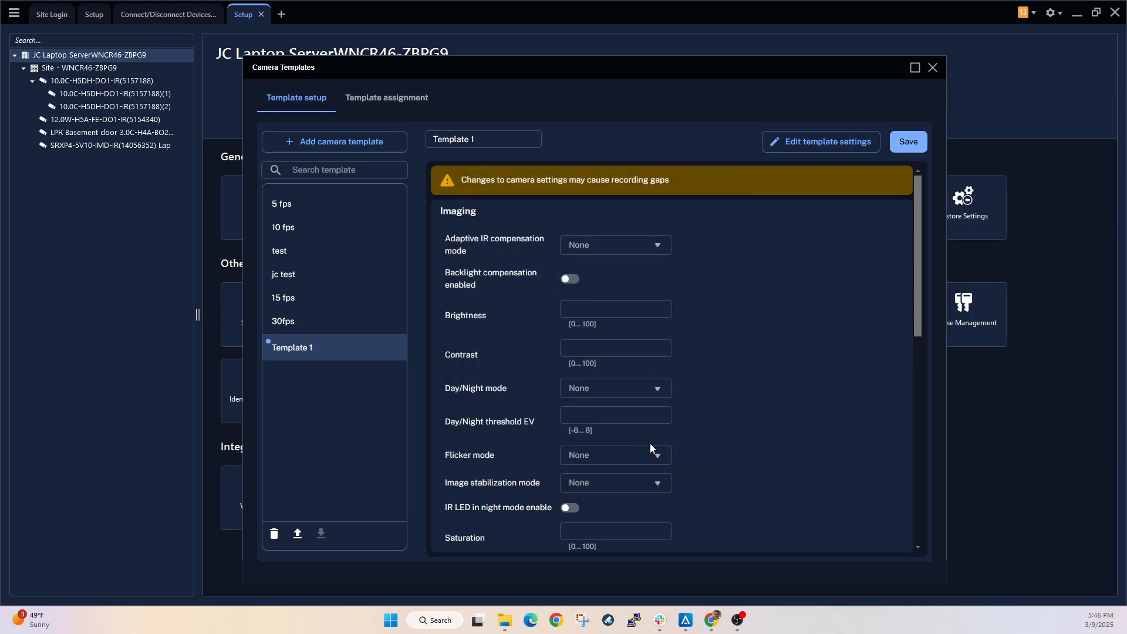
pyautogui.click(387, 98)
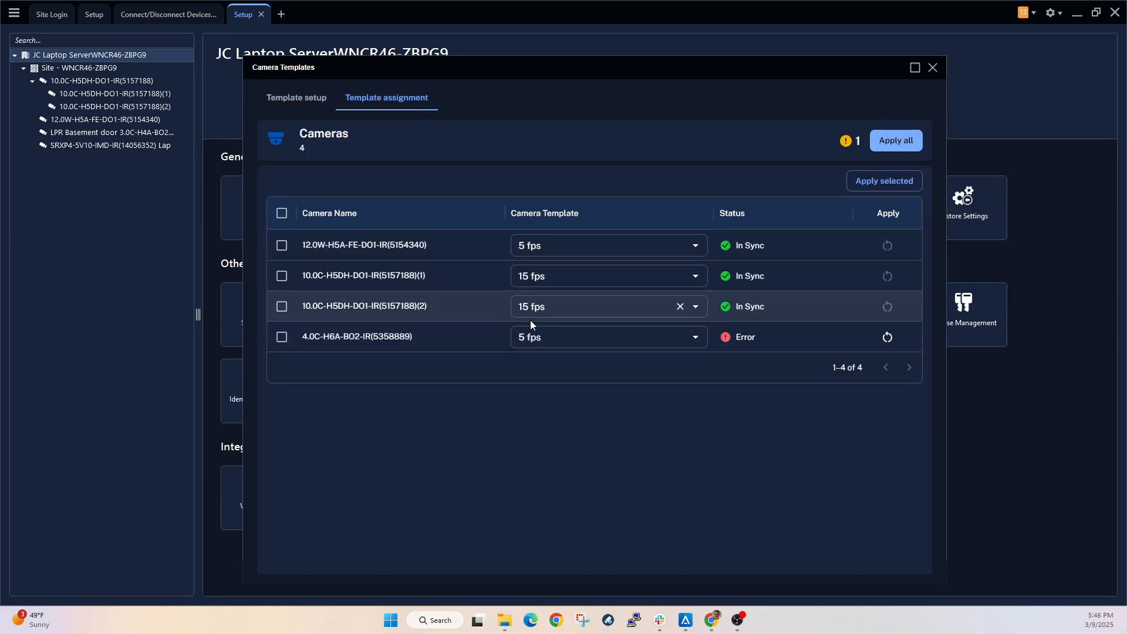
pyautogui.click(297, 101)
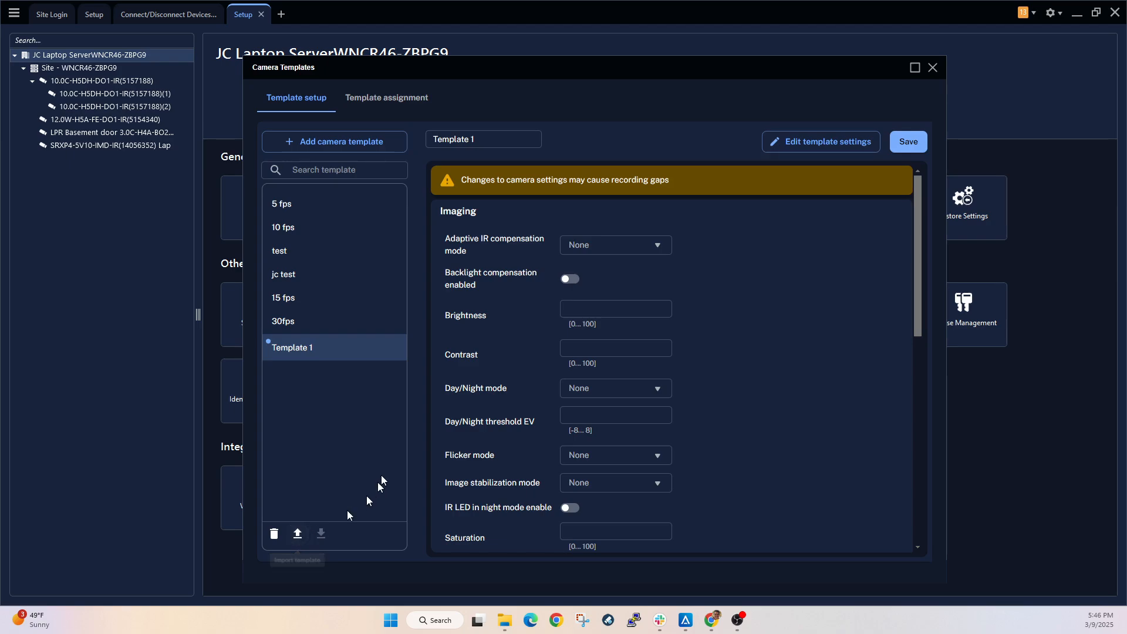
# - Select the 5 fps template and browse Downloads for the 10 fps.json template file, cancelling the import
pyautogui.click(320, 210)
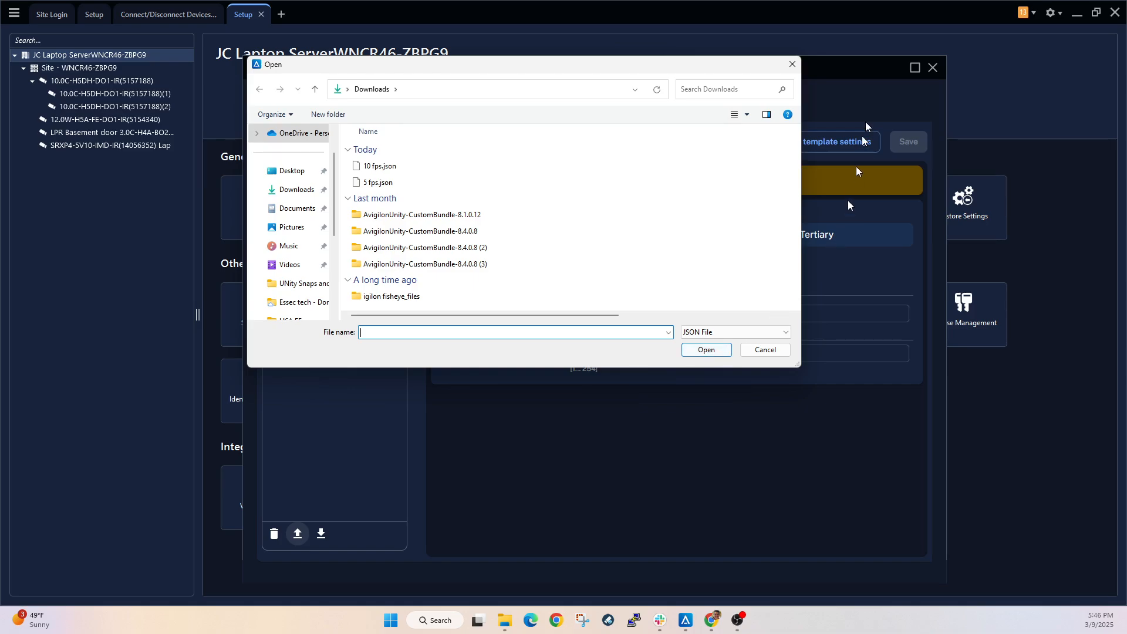
pyautogui.click(426, 170)
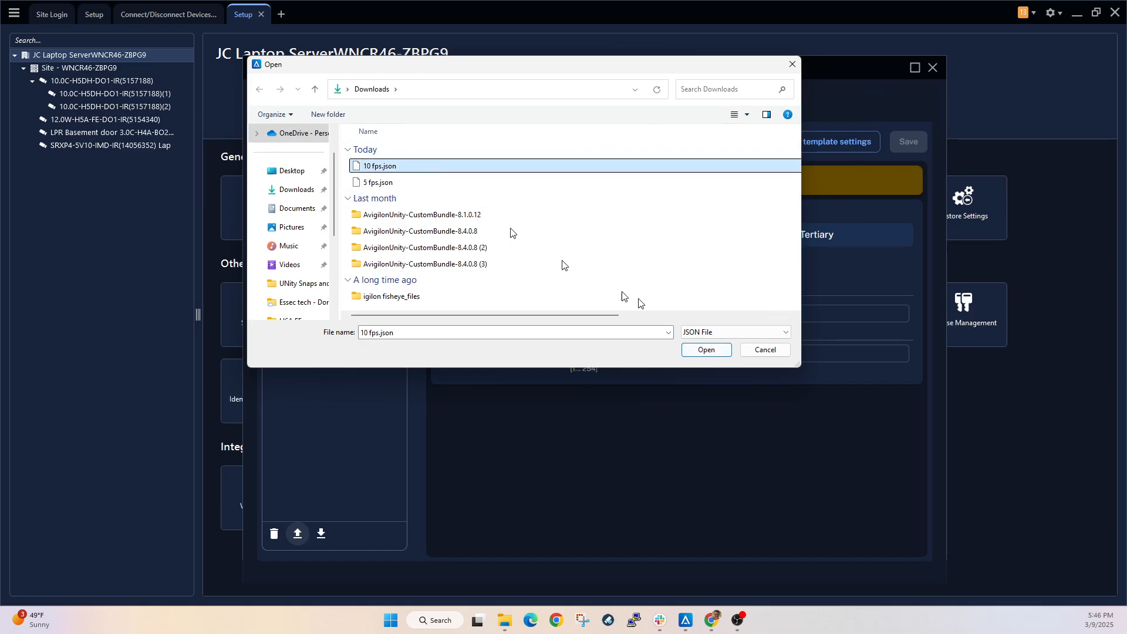
pyautogui.click(770, 352)
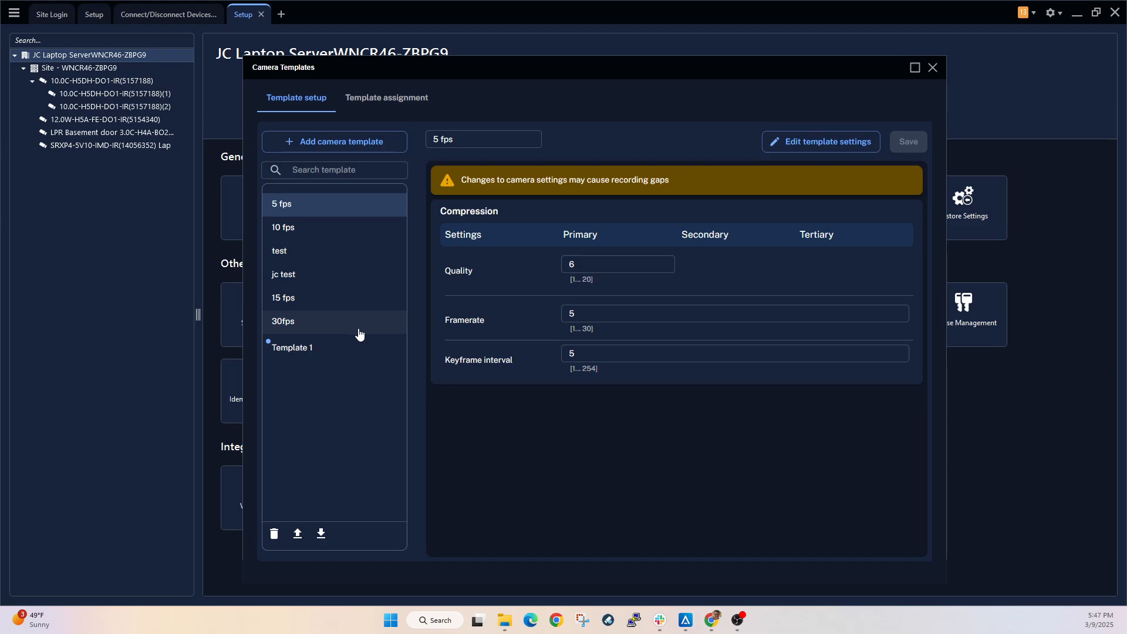
# - Close the camera templates and connect the discovered 4.0C-H6A-DO1-IR camera to the WNCR46-ZBPG9 site with the 15 fps template assigned
pyautogui.click(933, 69)
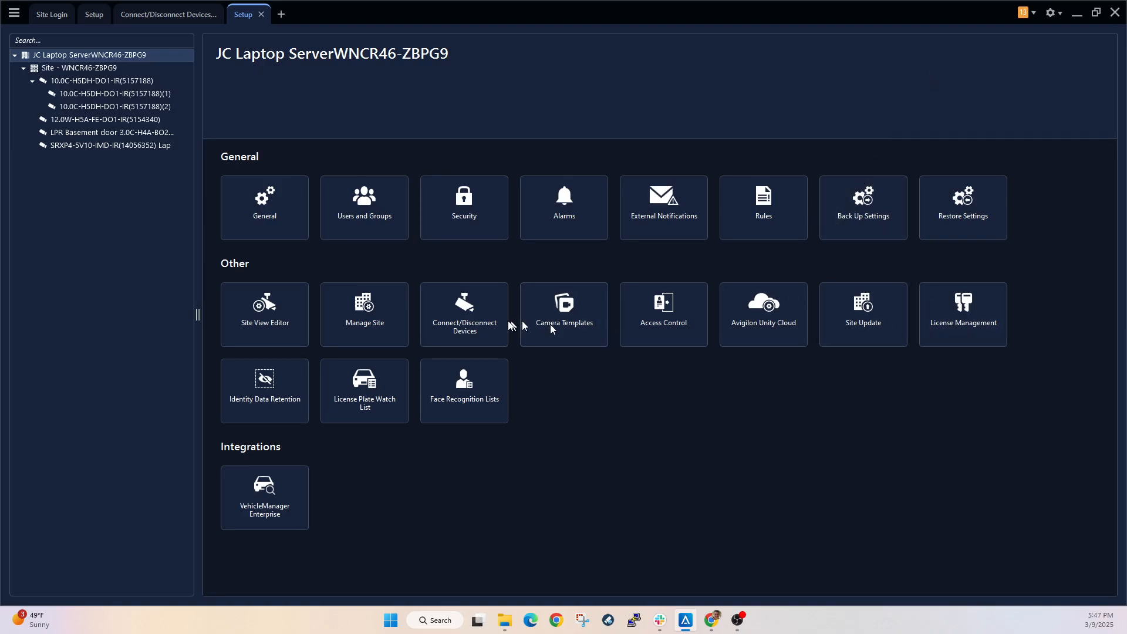
pyautogui.click(491, 323)
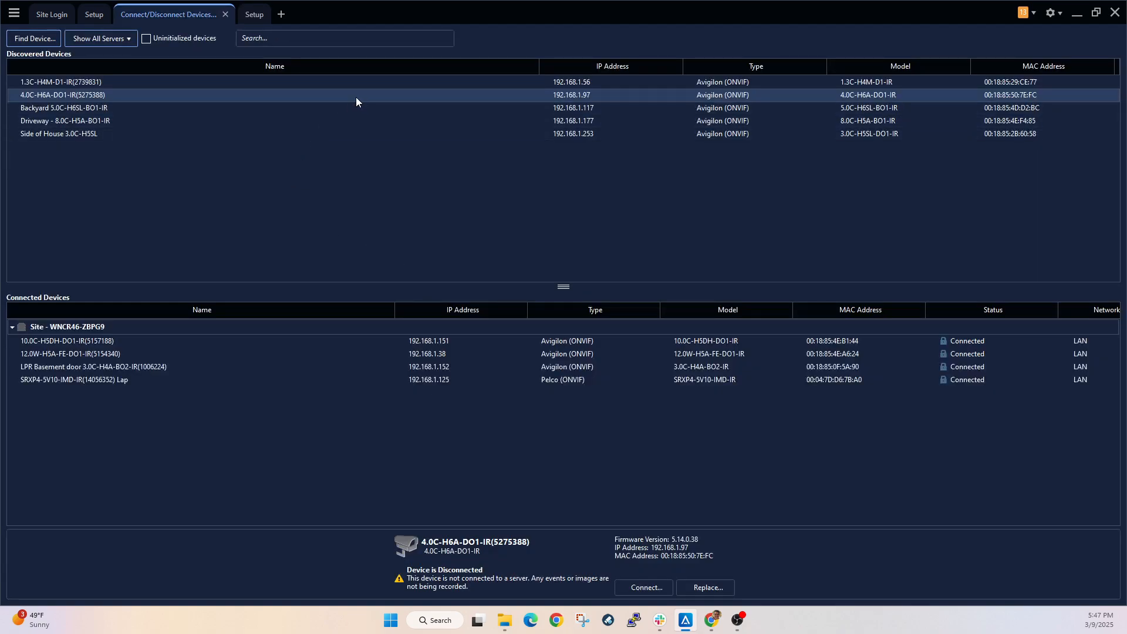
pyautogui.click(647, 589)
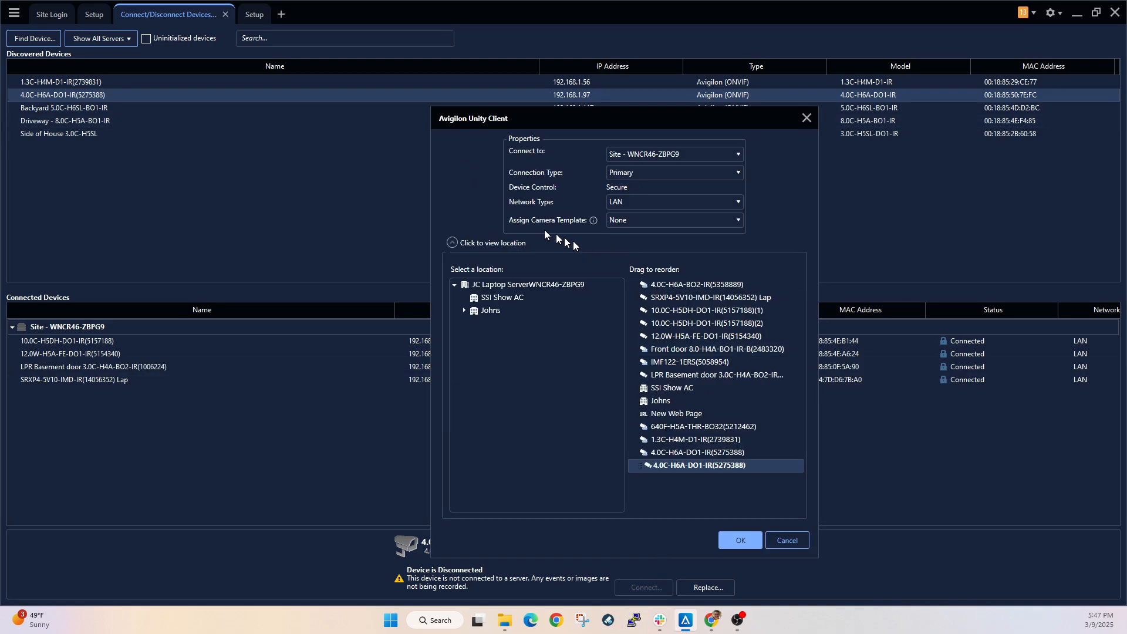
pyautogui.click(739, 220)
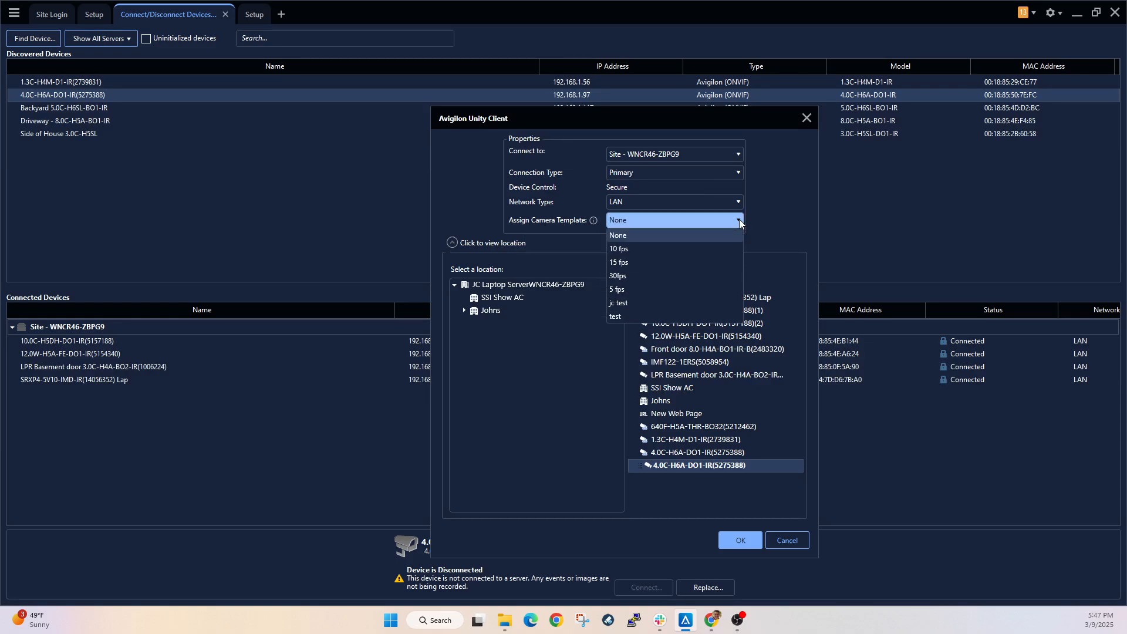
pyautogui.click(722, 264)
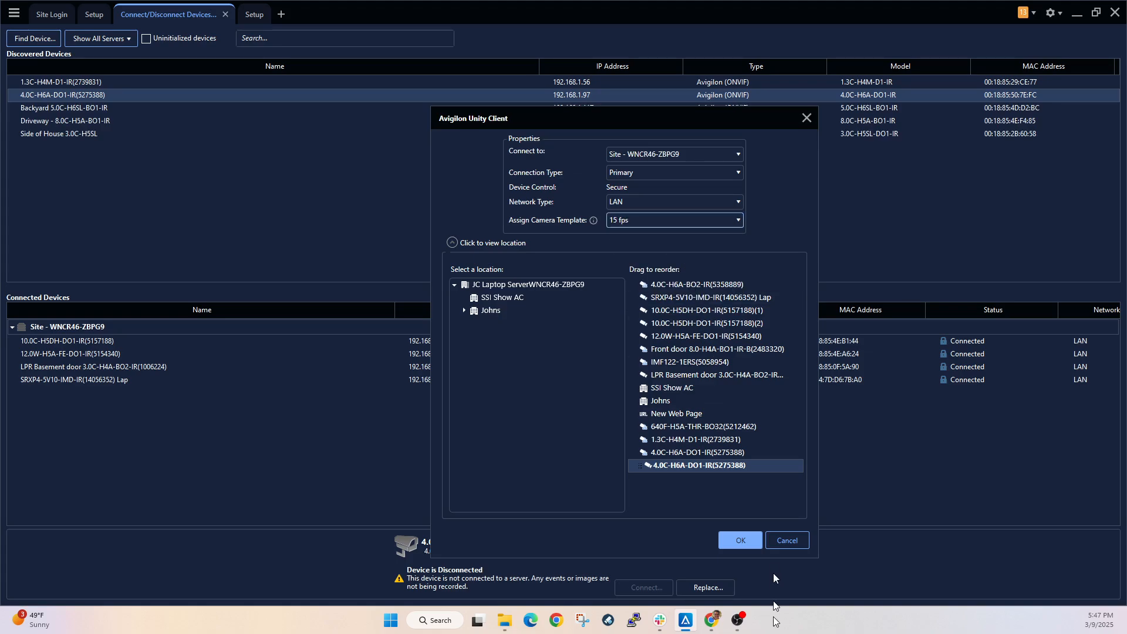
pyautogui.click(744, 545)
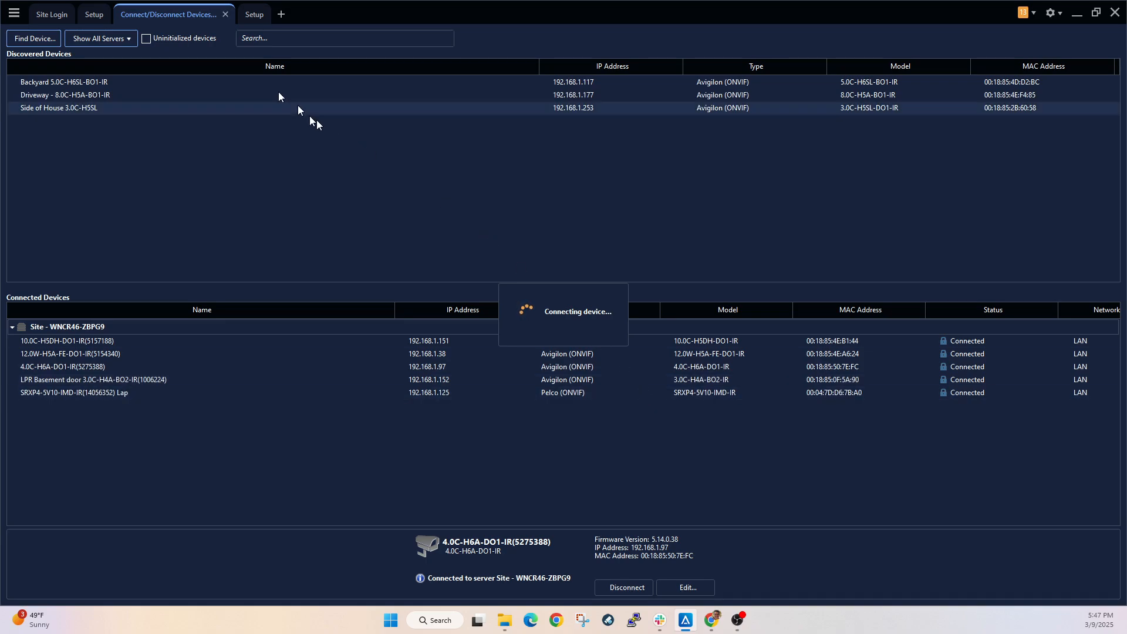
# - Check the newly connected 4.0C-H6A-DO1-IR camera's compression and image rate settings, leaving them without making changes
pyautogui.click(99, 18)
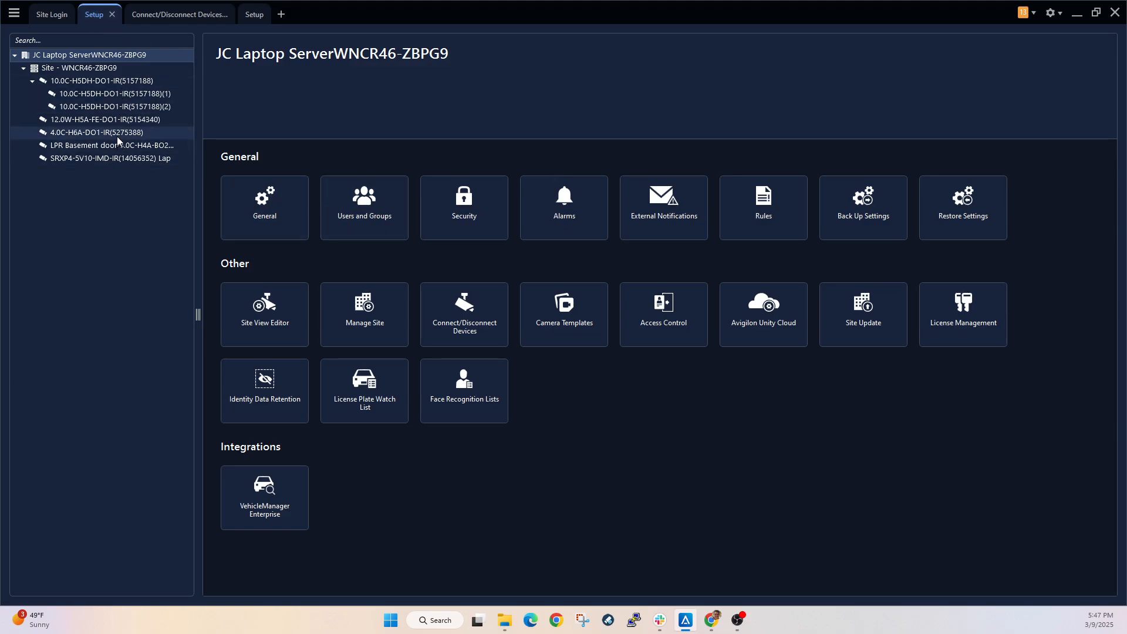
pyautogui.click(116, 134)
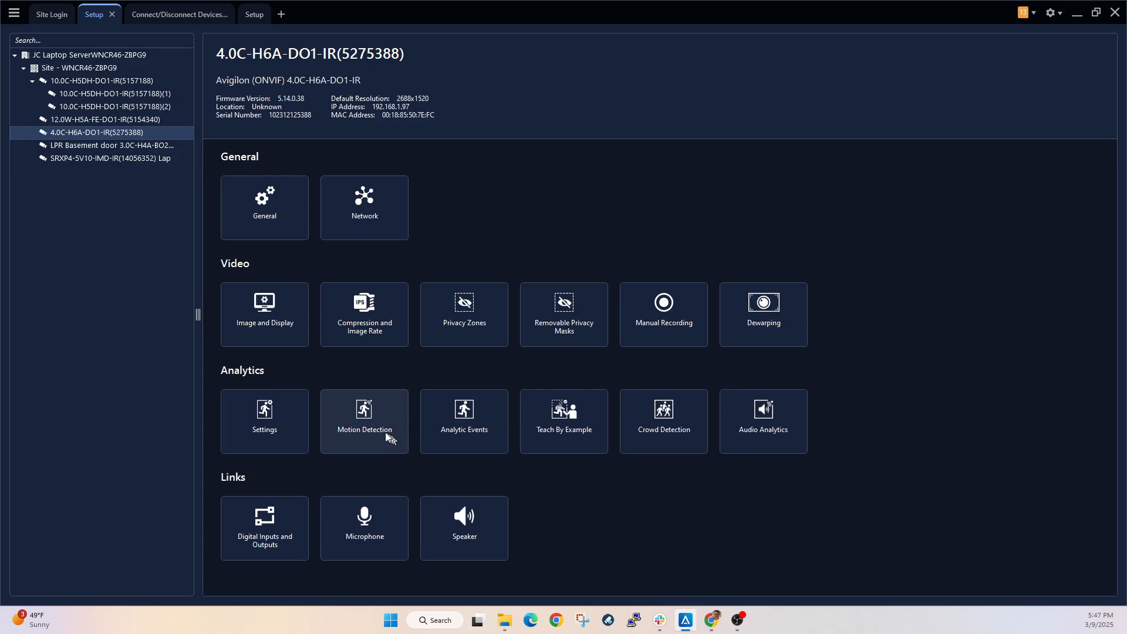
pyautogui.click(369, 313)
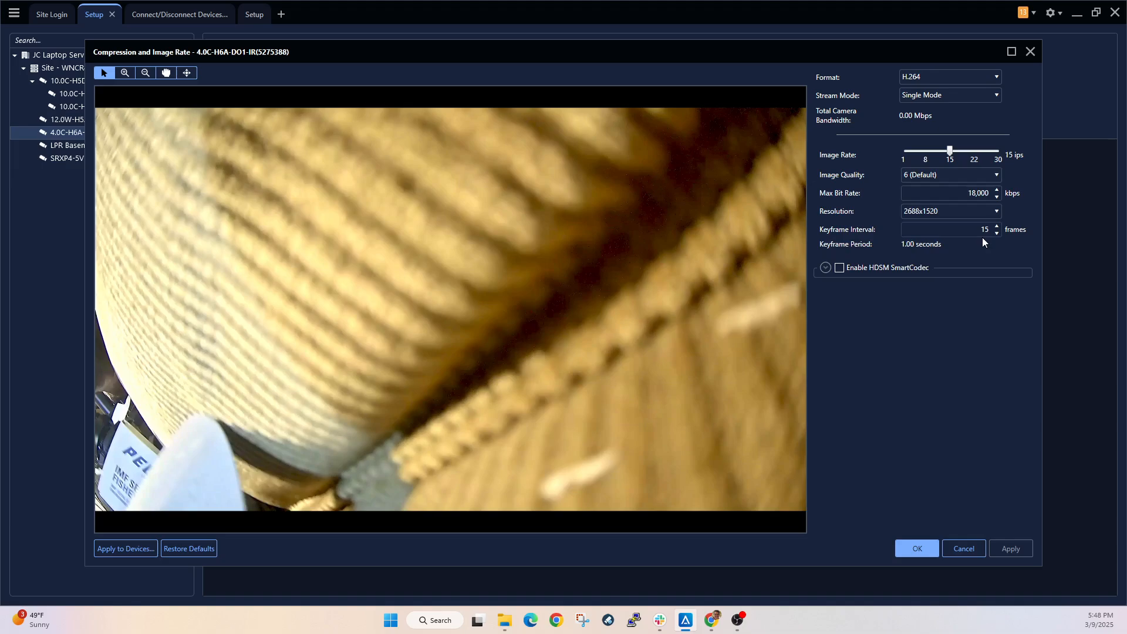
pyautogui.click(963, 548)
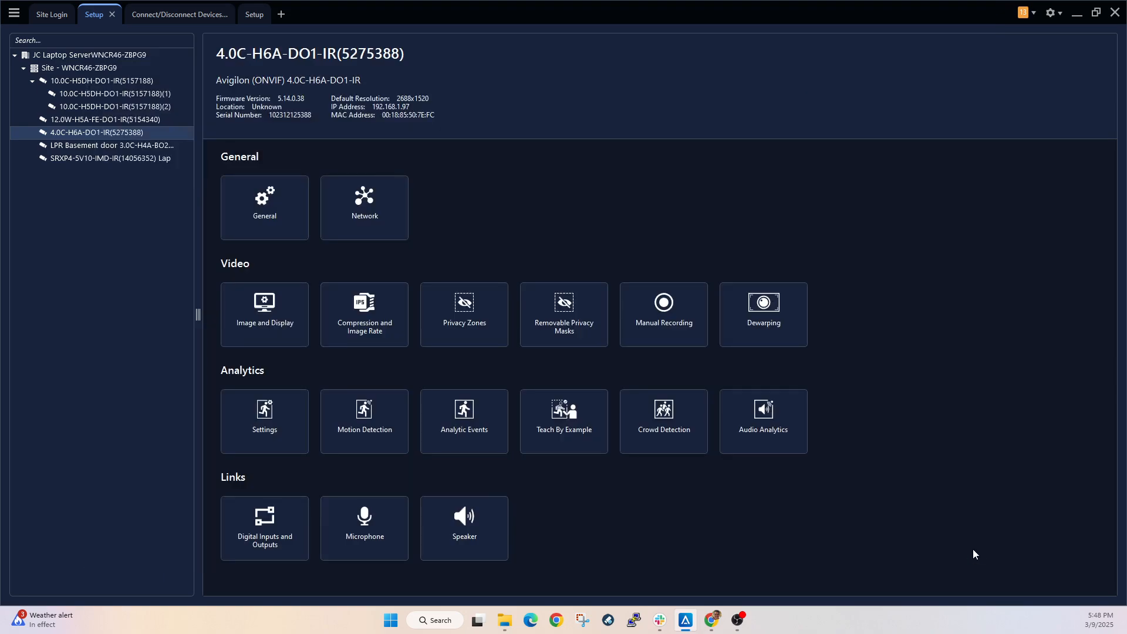